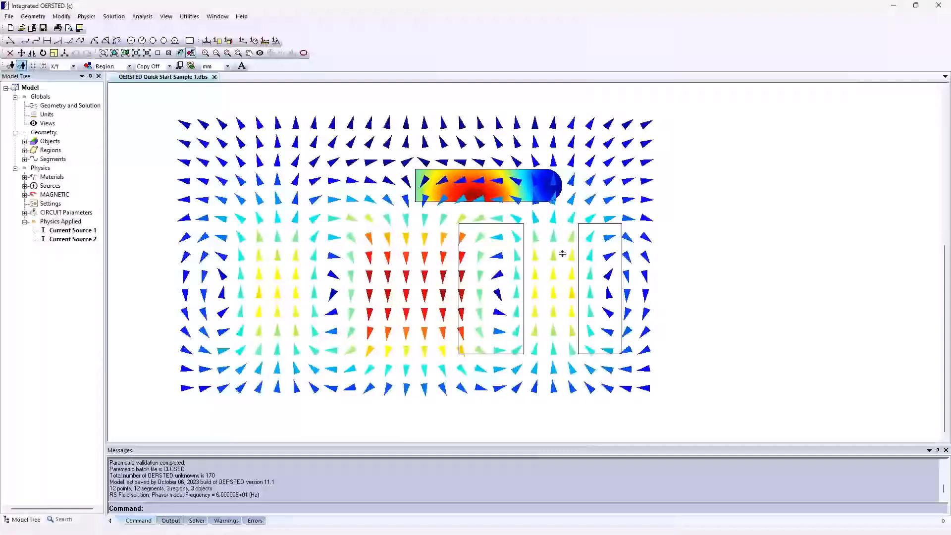
Open the parametric setup and start creating a new parameter.
left_click(114, 16)
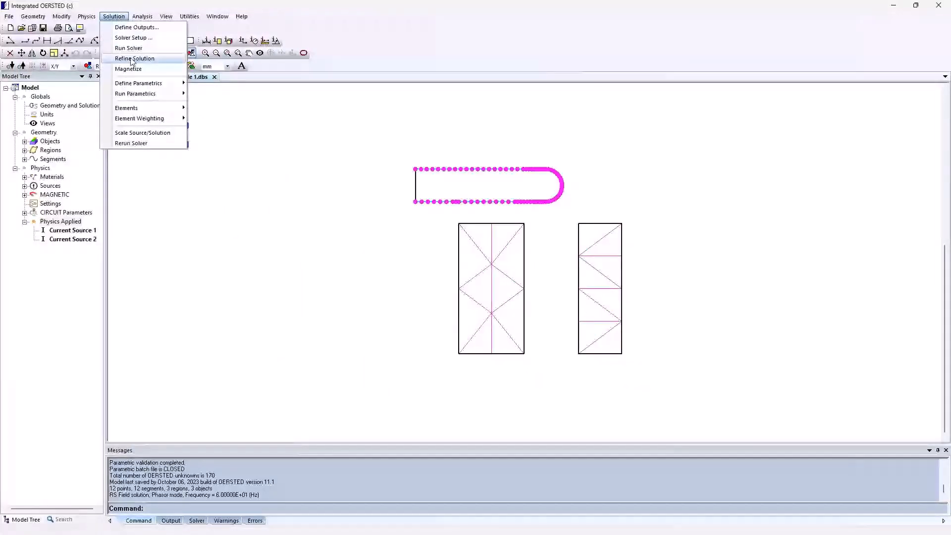
mouse_move(136, 88)
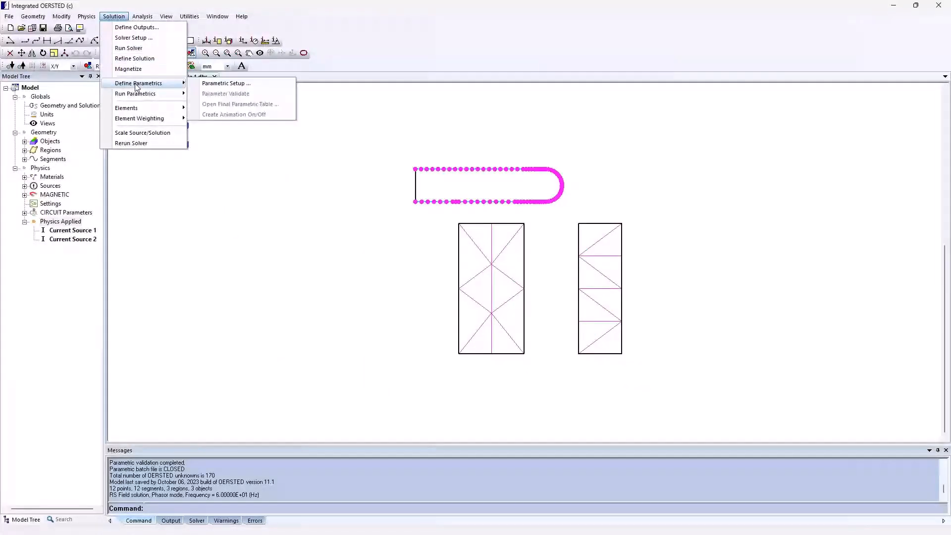
left_click(221, 84)
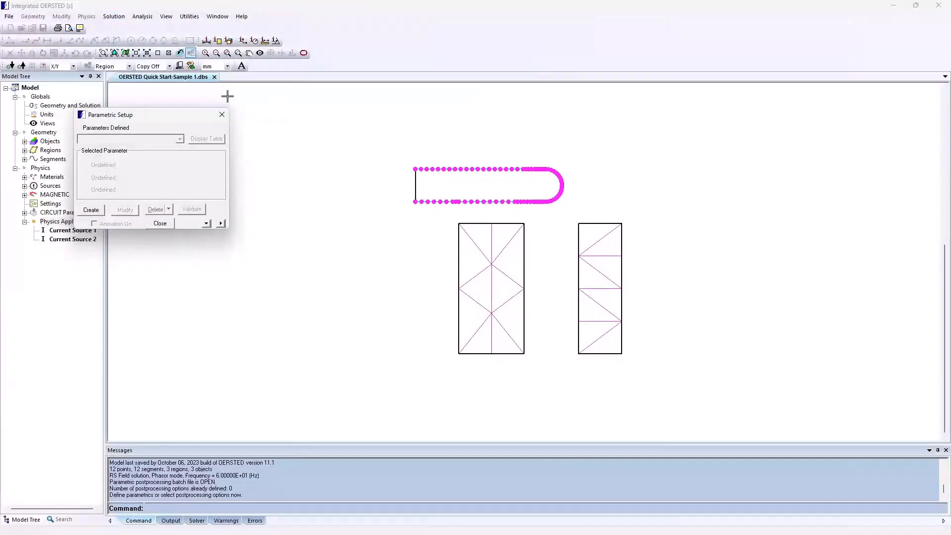
left_click(92, 210)
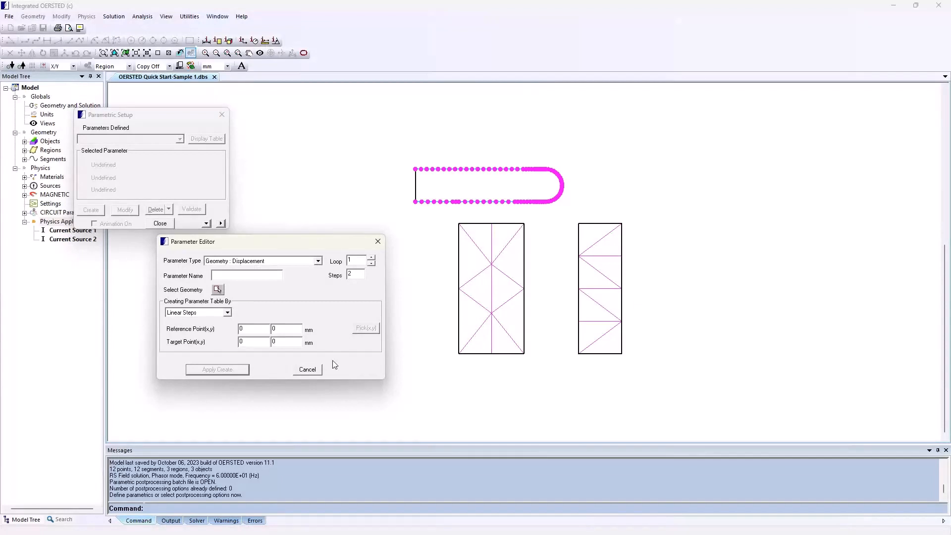
Look through the available parameter types, from geometry changes to motion, impressed field and winding options.
left_click(286, 263)
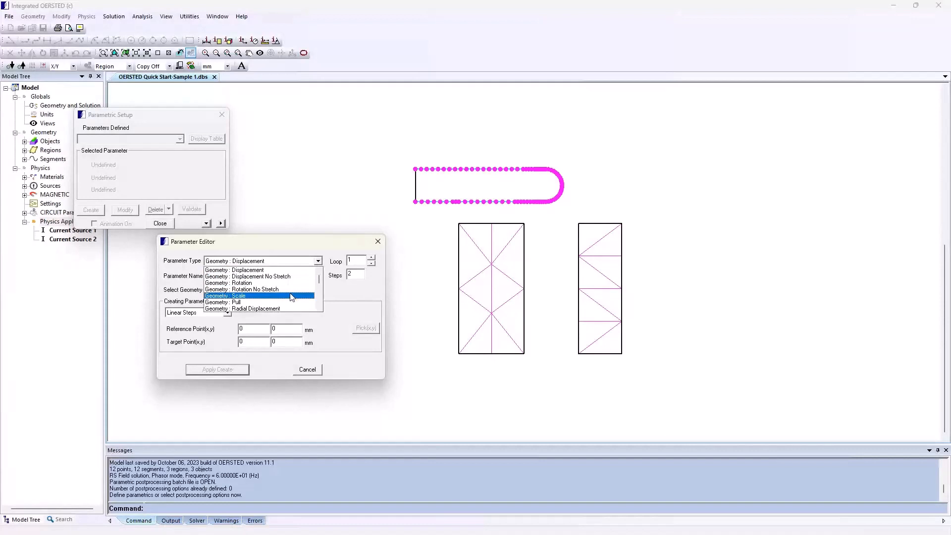
left_click(319, 309)
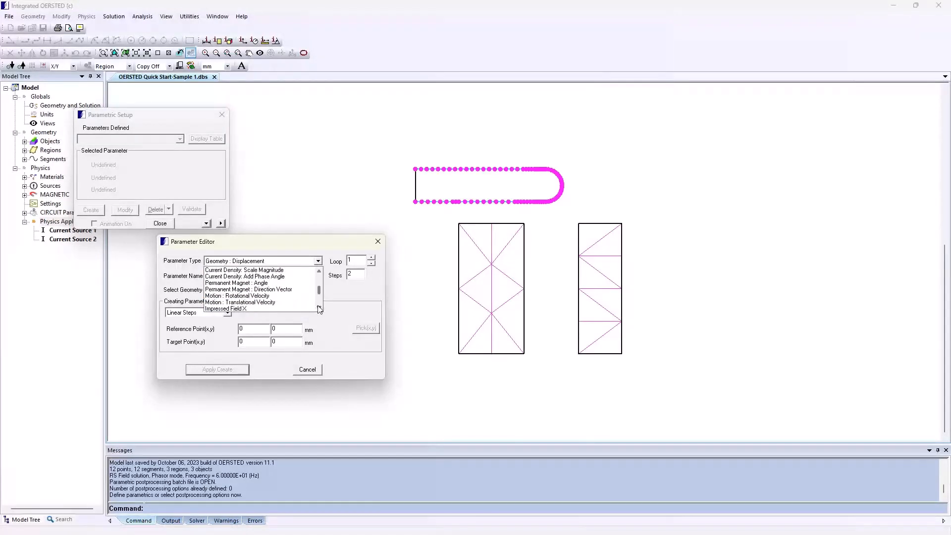
left_click(319, 309)
left_click(319, 309)
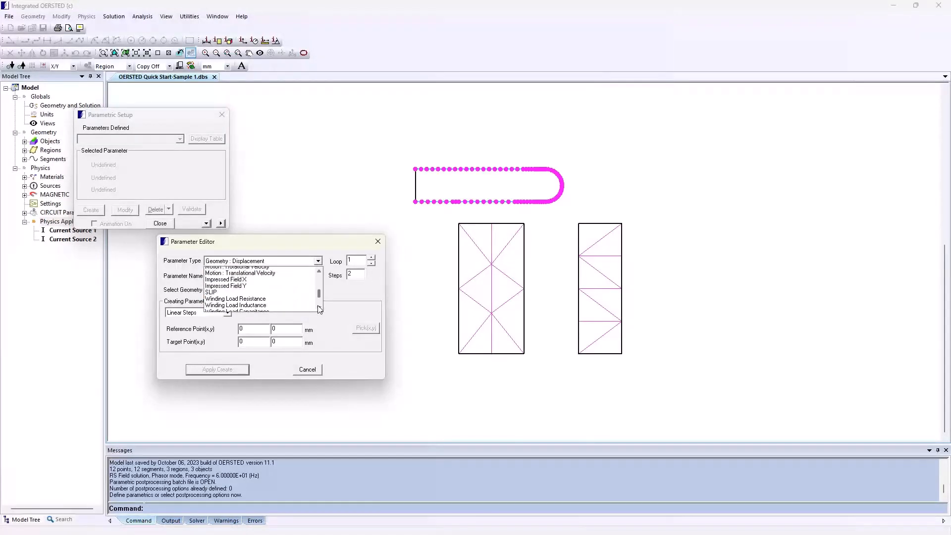
left_click(319, 309)
left_click(319, 308)
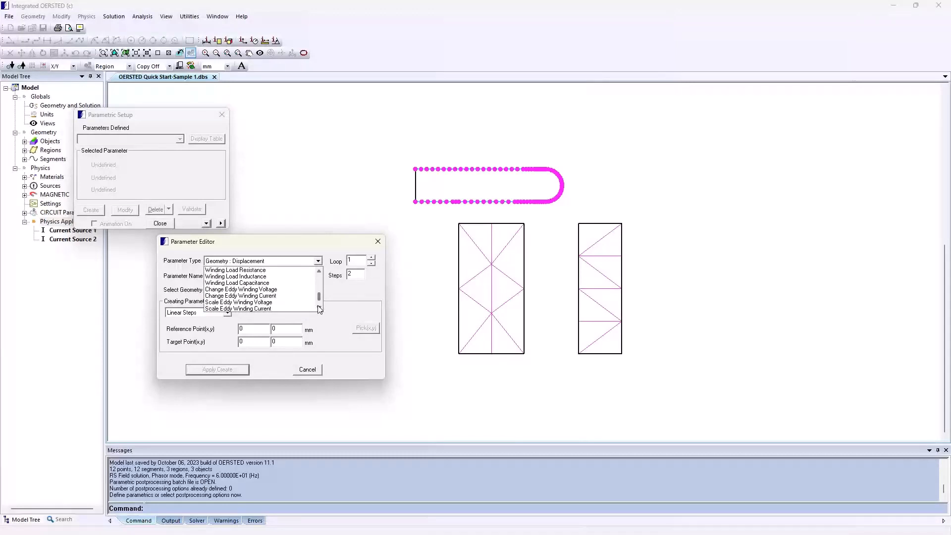
left_click(319, 309)
left_click(319, 308)
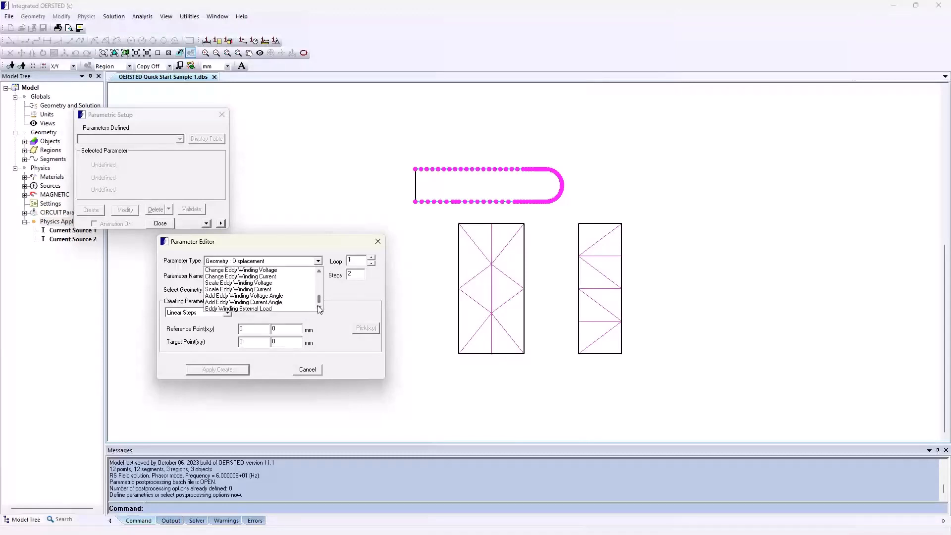
left_click_drag(319, 302, 319, 277)
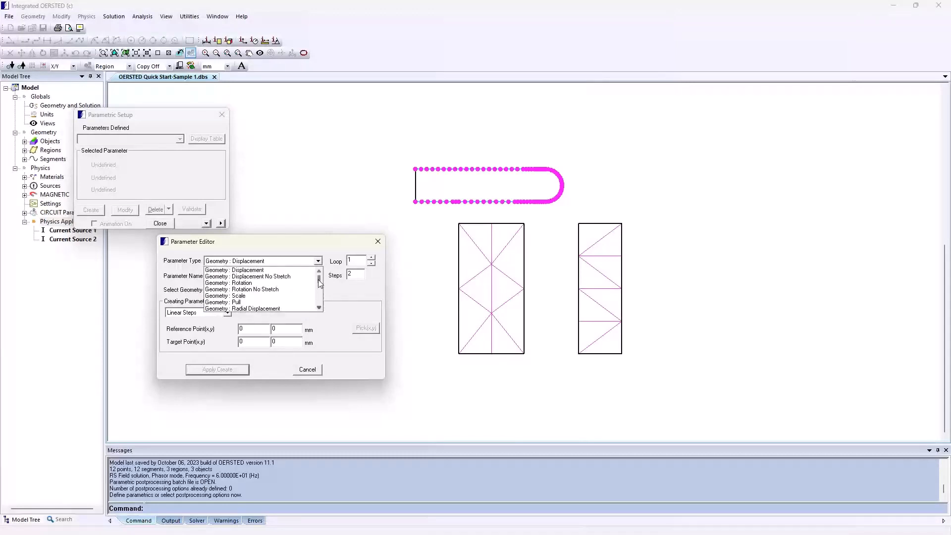
Choose the Geometry : Displacement parameter type, name the parameter MoveDisk and set it to 5 steps.
left_click(242, 270)
left_click(241, 278)
type("M")
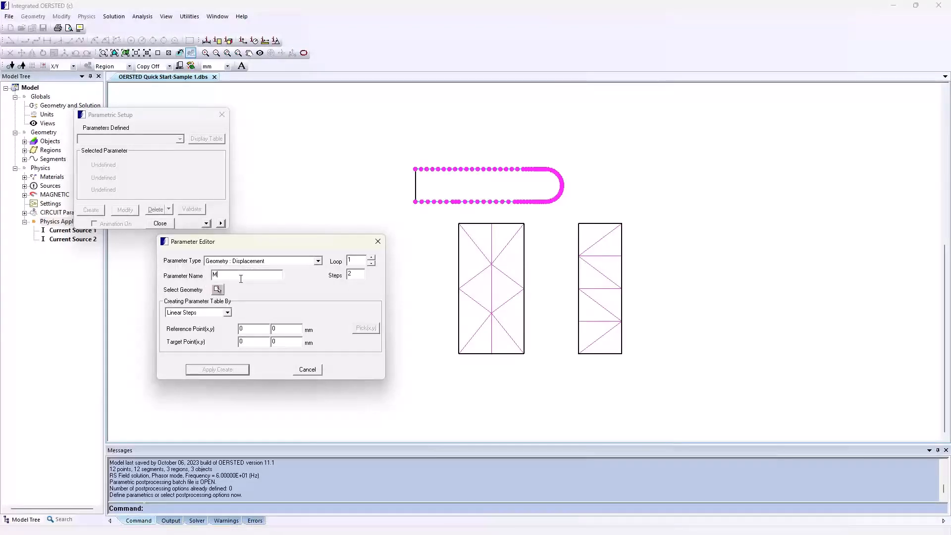
type("oveDisk")
double_click(351, 274)
type("5")
Assign the round-ended disk region to MoveDisk and create the parameter with linear steps from (0, 0) to (0, 8) mm.
left_click(218, 290)
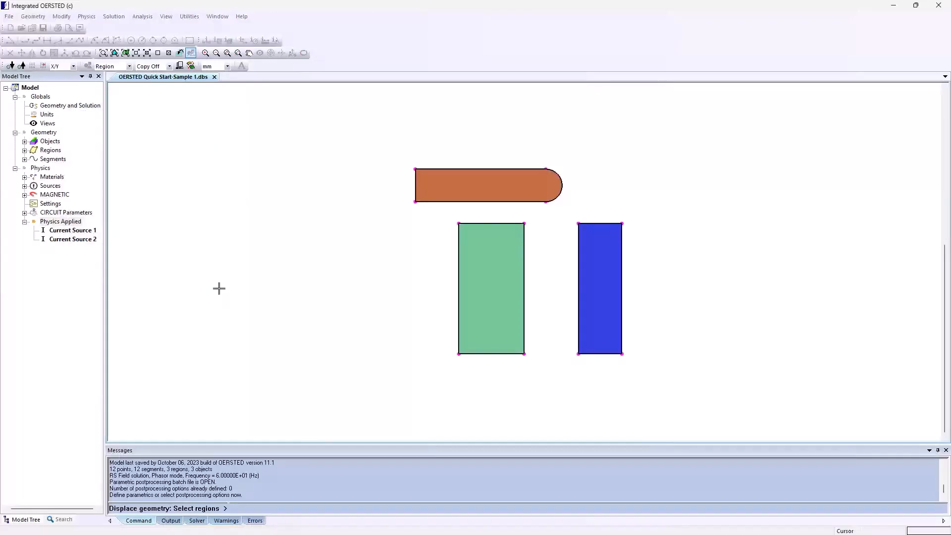
left_click(129, 66)
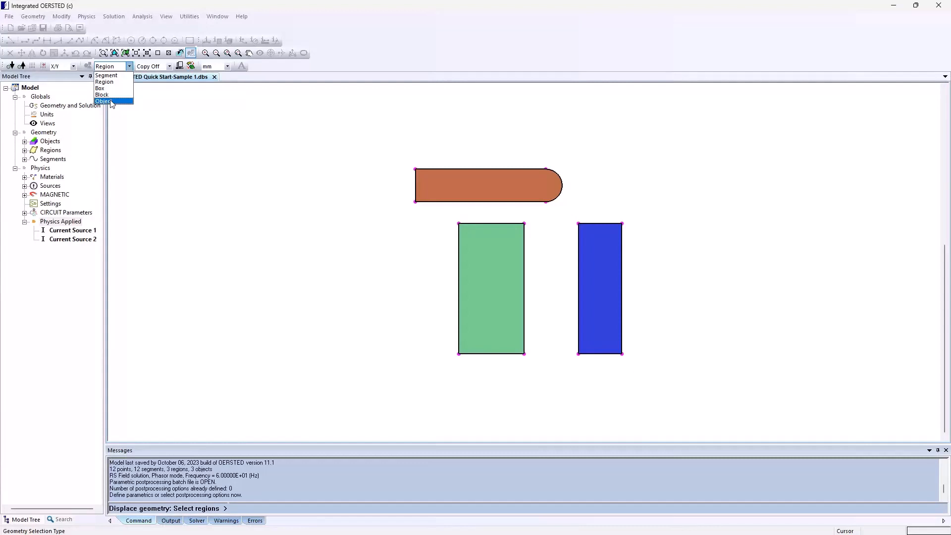
left_click(111, 83)
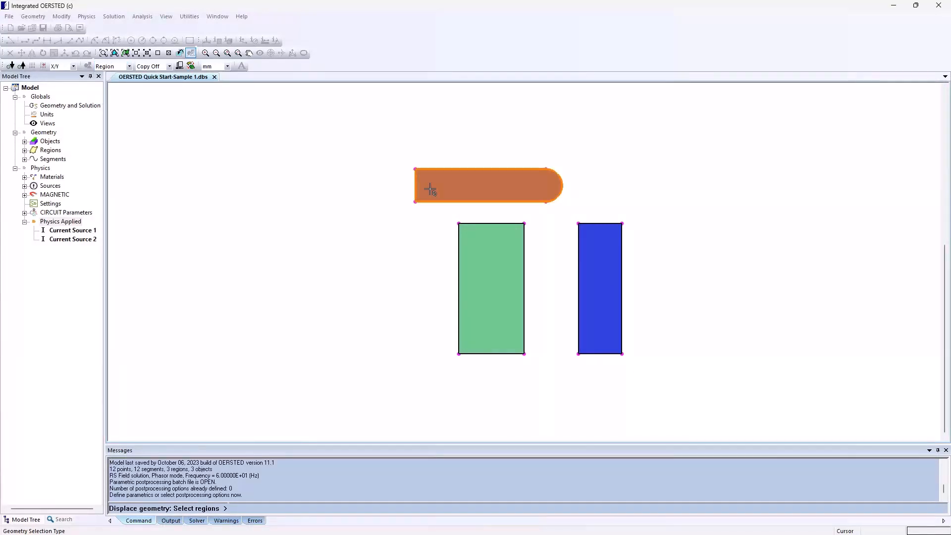
left_click(430, 189)
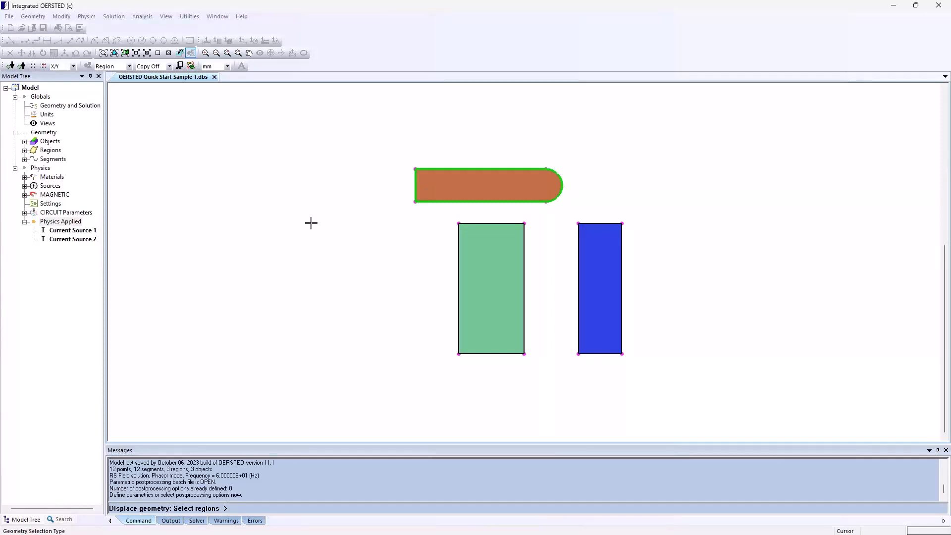
right_click(312, 223)
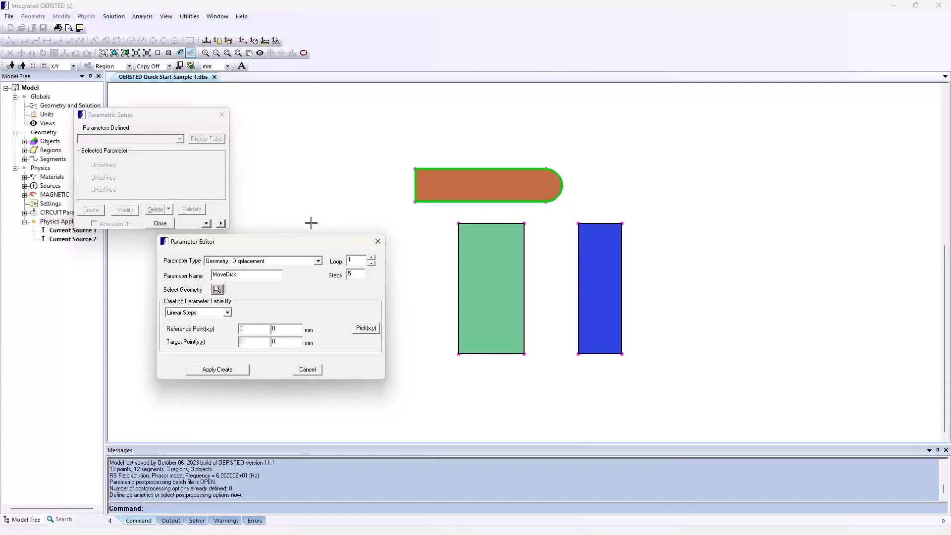
left_click(218, 370)
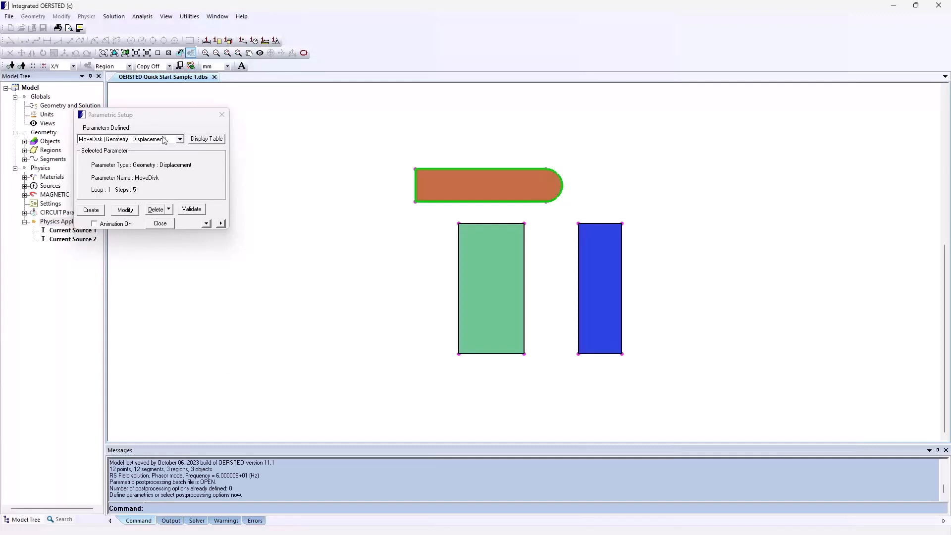
Validate the parametric definition and expand the setup to show its loop summary and displacement step table.
left_click(114, 16)
mouse_move(190, 99)
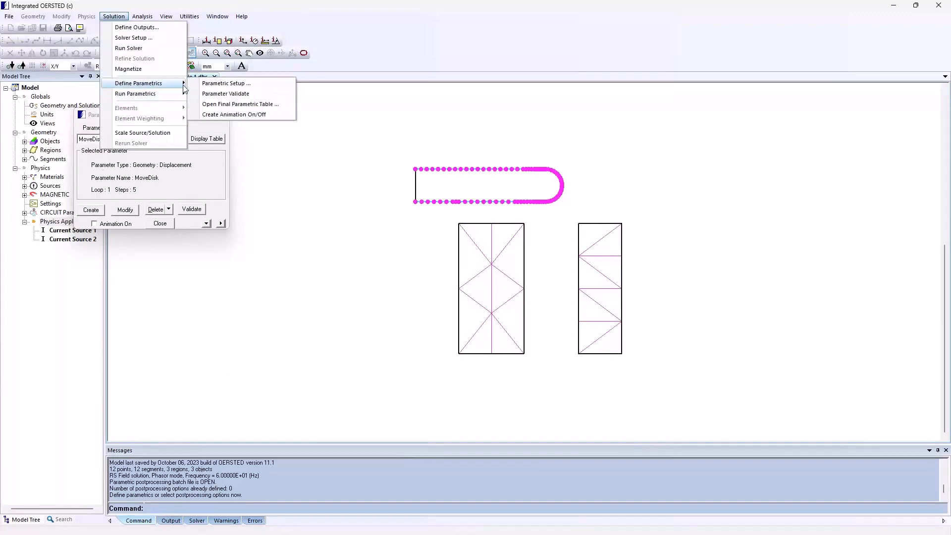
left_click(228, 94)
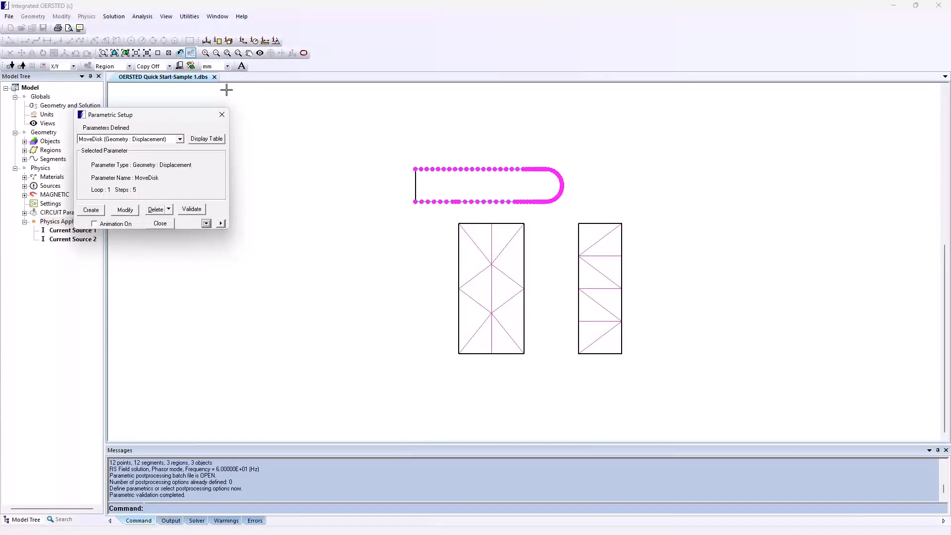
left_click(220, 224)
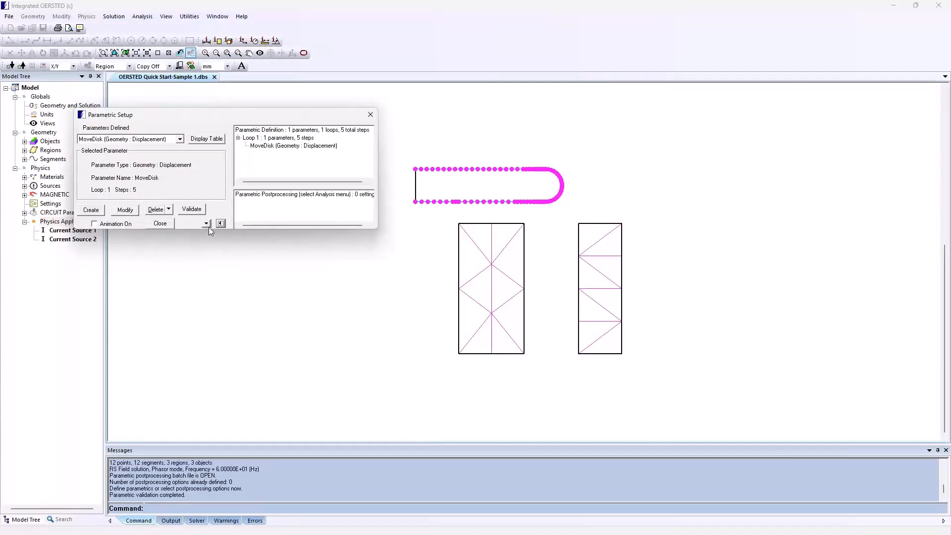
left_click(206, 224)
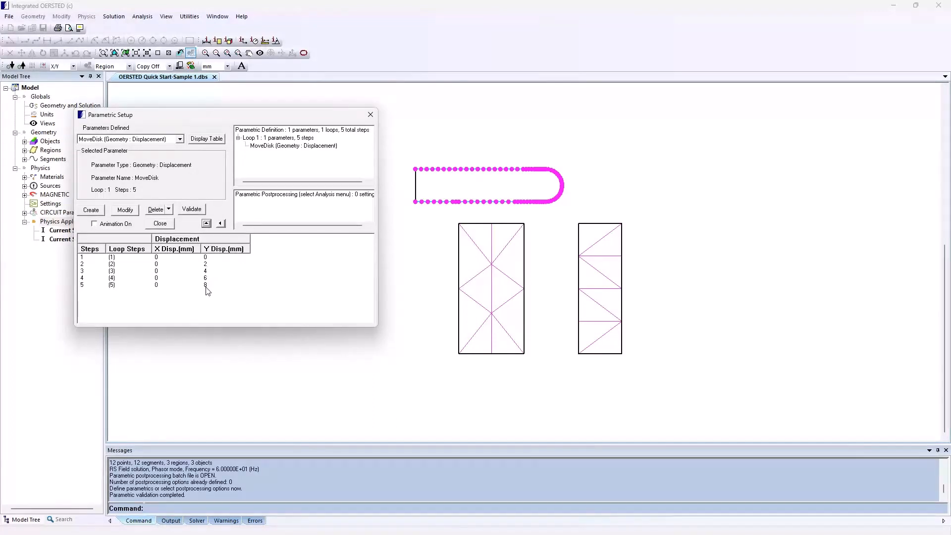
Add the Amperian force on the disk region as a parametric postprocessing output and close the parametric setup.
left_click(154, 21)
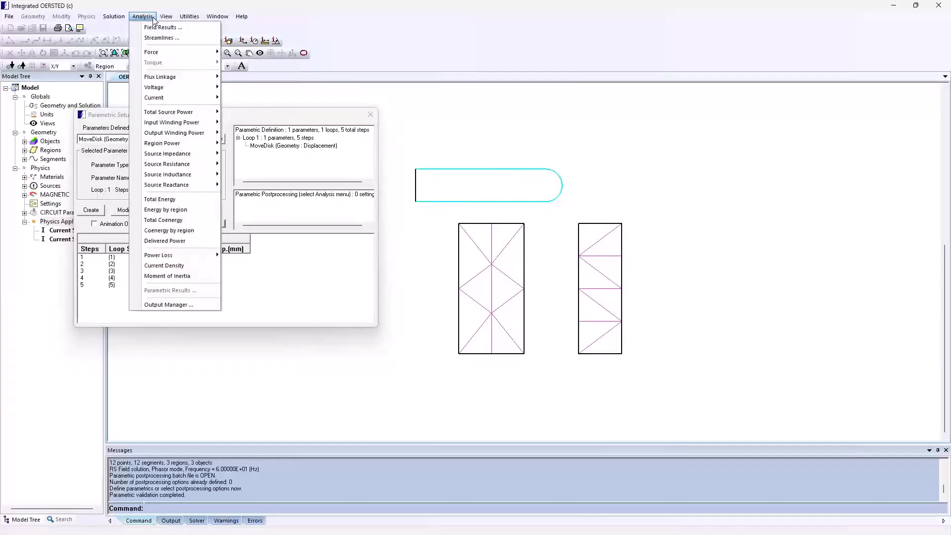
mouse_move(173, 52)
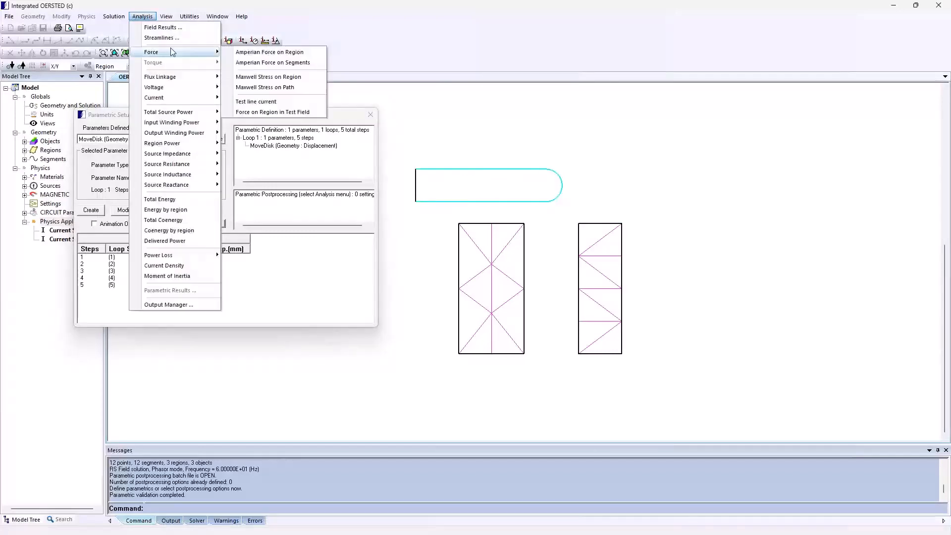
left_click(255, 53)
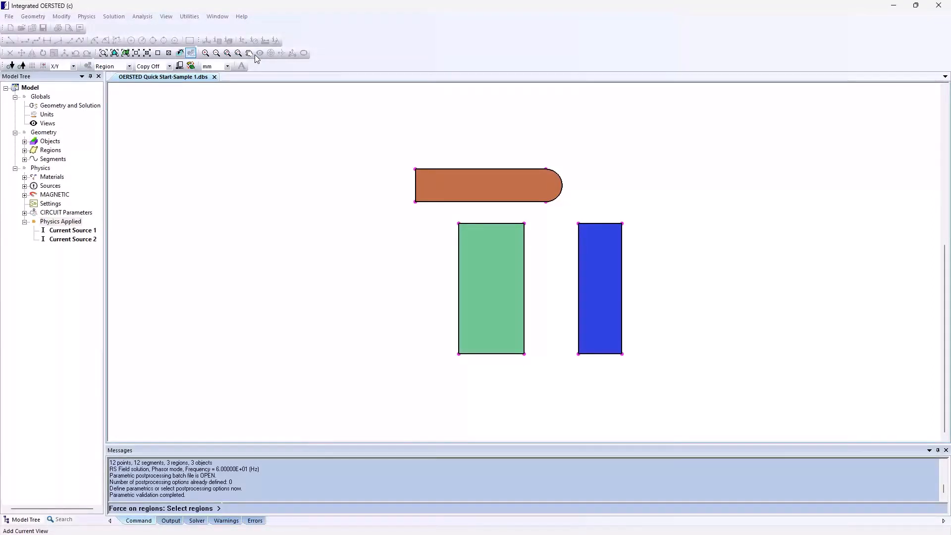
left_click(339, 194)
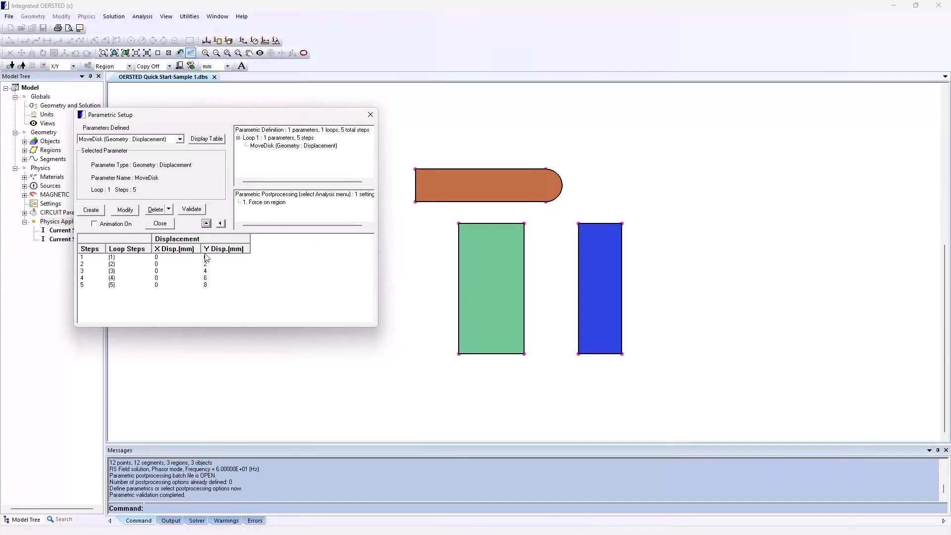
left_click(159, 224)
Save the model under the new file name OERSTED Quick Start-Sample 2.dbs.
left_click(10, 17)
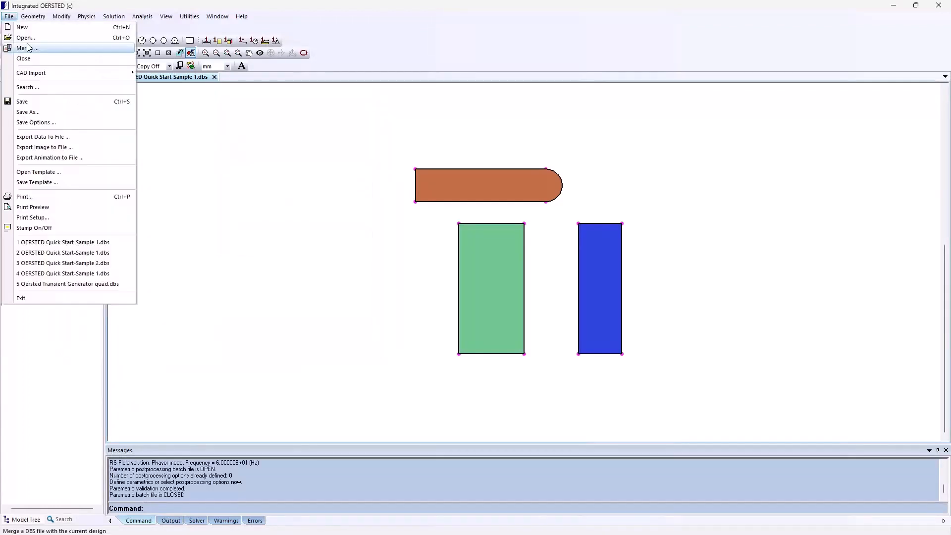
left_click(40, 114)
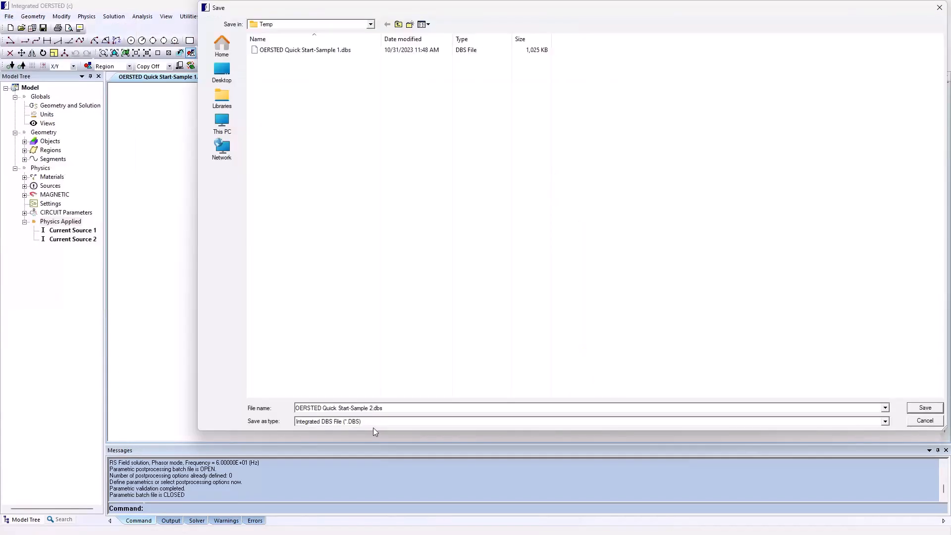
key("Return")
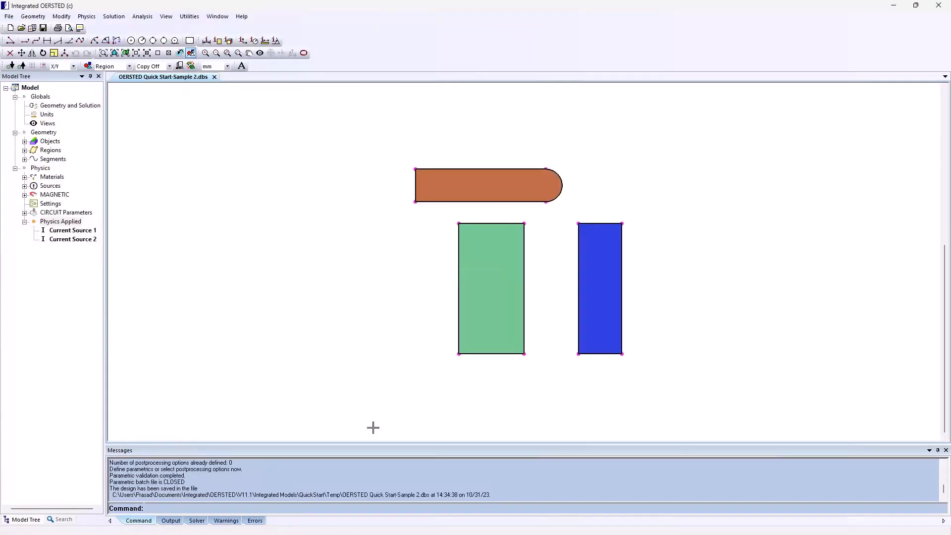
Run the parametric analysis with its results stored in OERSTED Quick Start-Sample 2 Results.dbs.
left_click(114, 16)
mouse_move(135, 93)
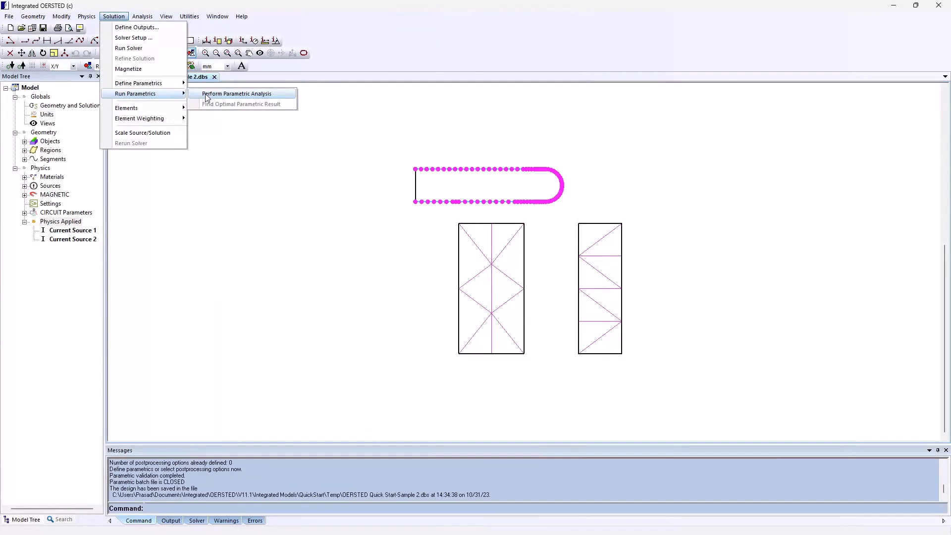
left_click(237, 94)
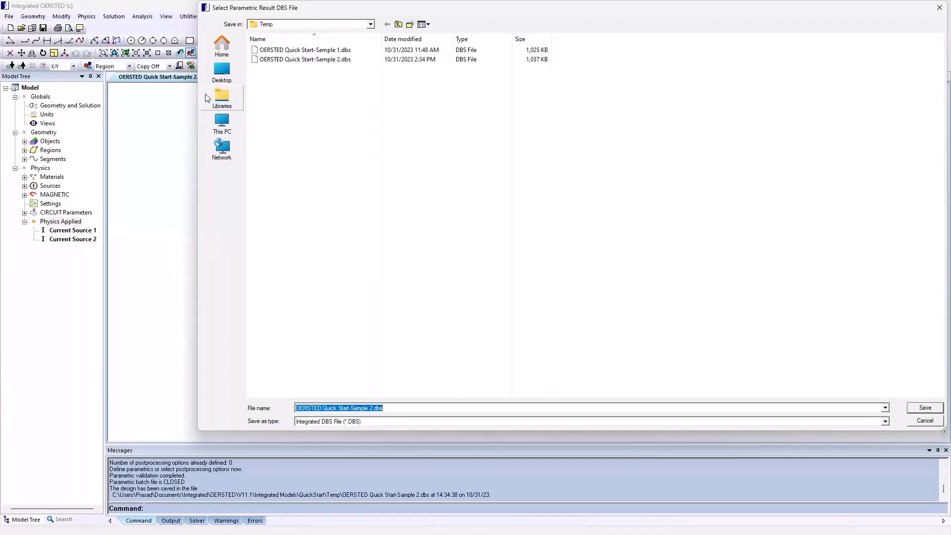
left_click(373, 407)
type("Results")
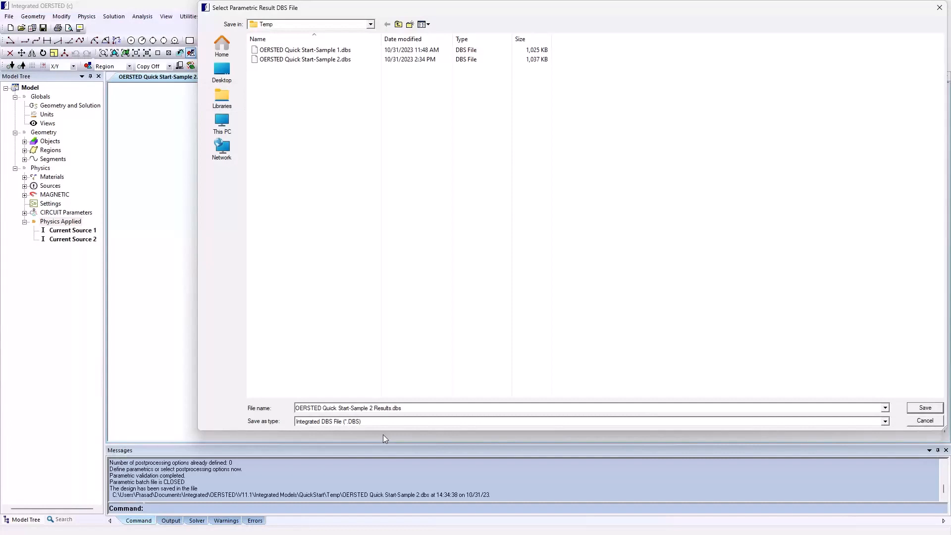
left_click(924, 408)
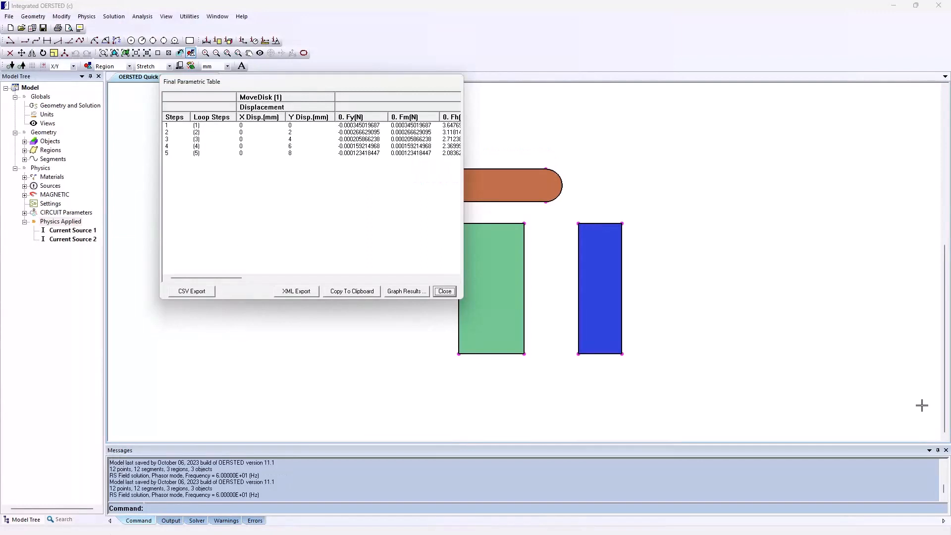
Graph the Fy force against the MoveDisk displacement from the final parametric table and close the graph settings.
left_click(410, 292)
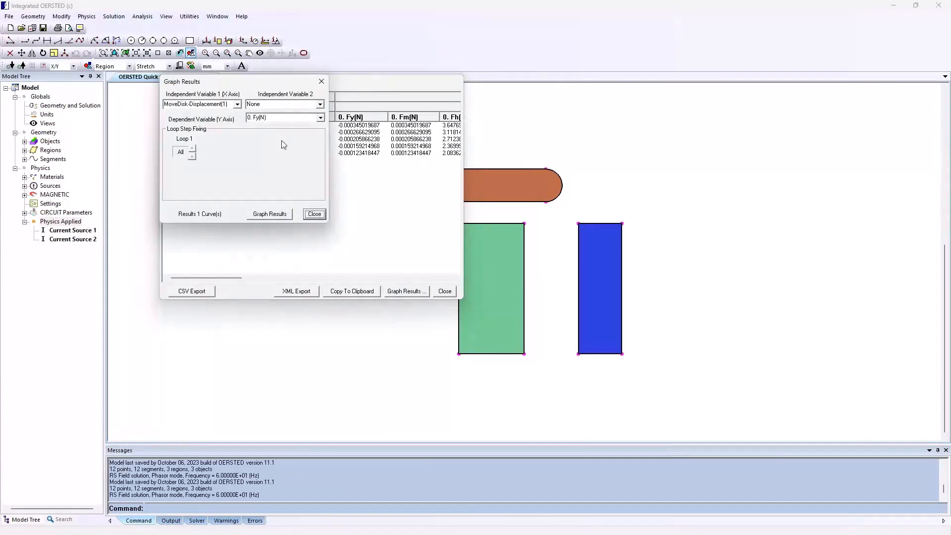
left_click(268, 215)
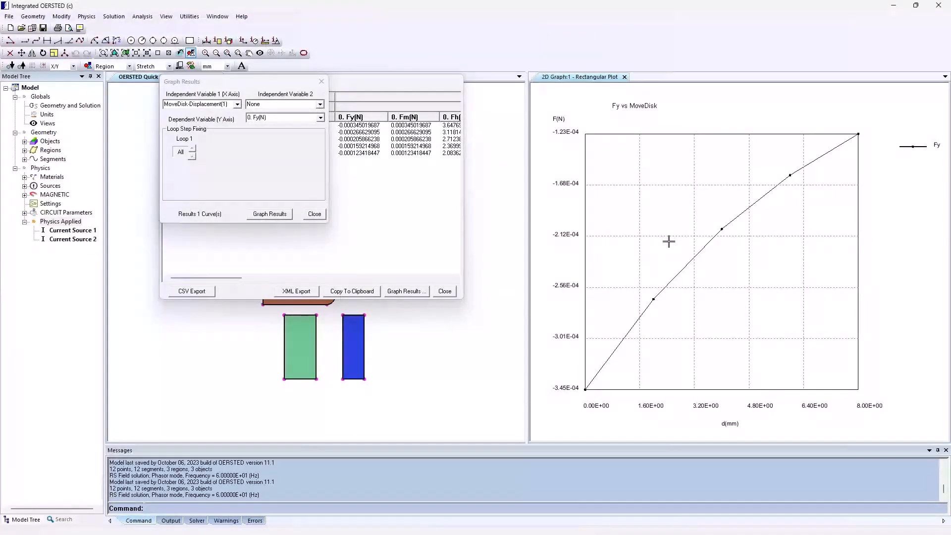
left_click(315, 214)
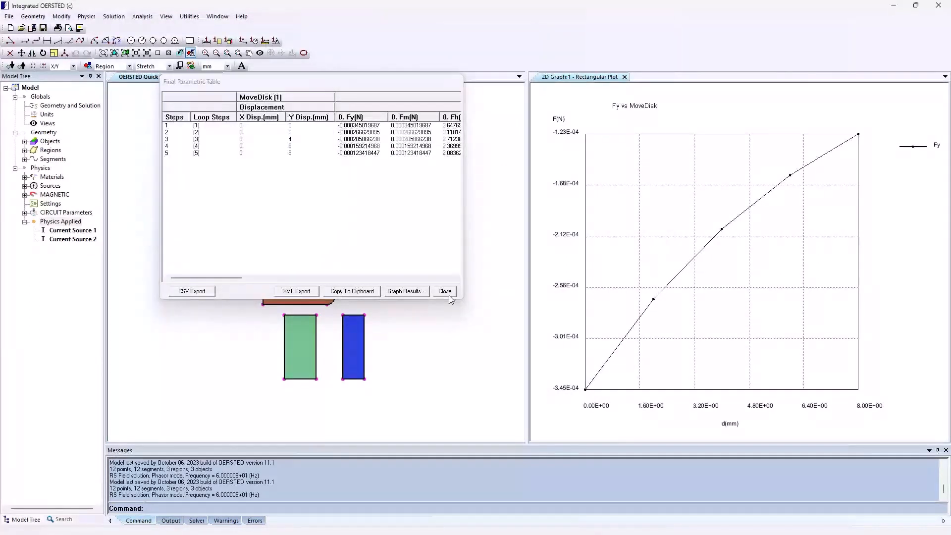
Animate the arrow and contour plots over the solution steps, then display the plots for step 3.
left_click(445, 292)
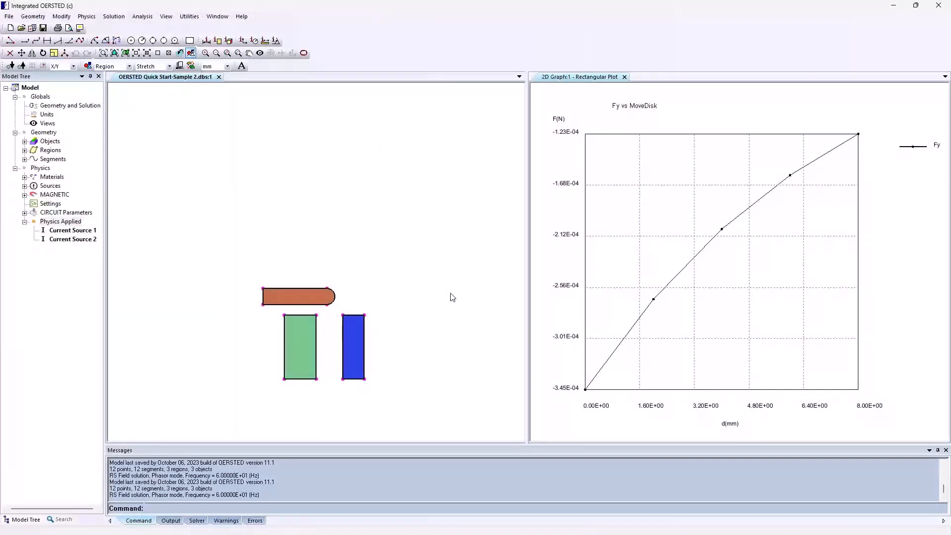
left_click(139, 17)
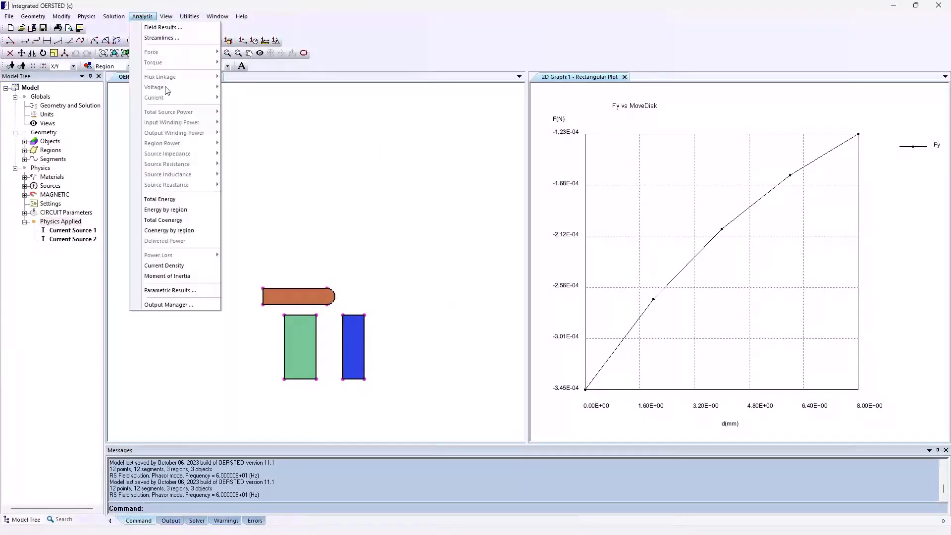
left_click(194, 305)
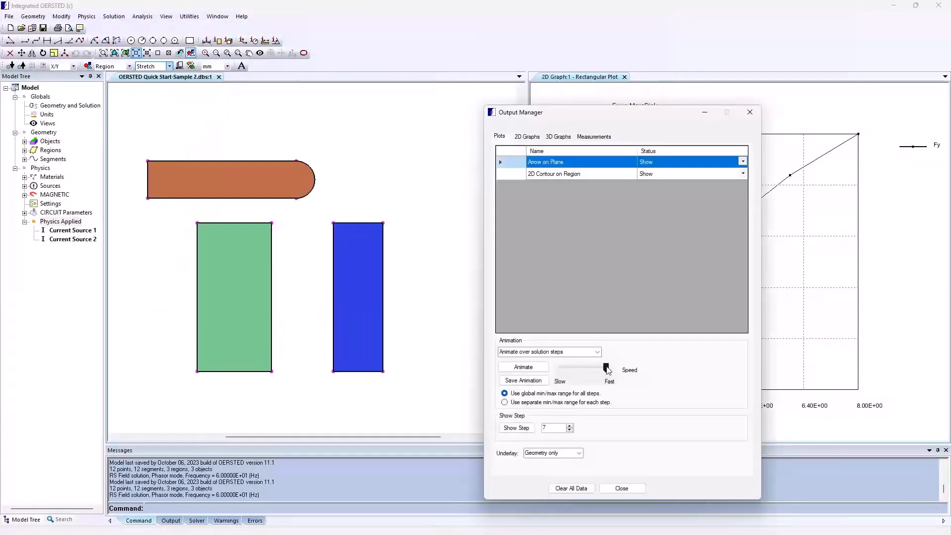
left_click(524, 368)
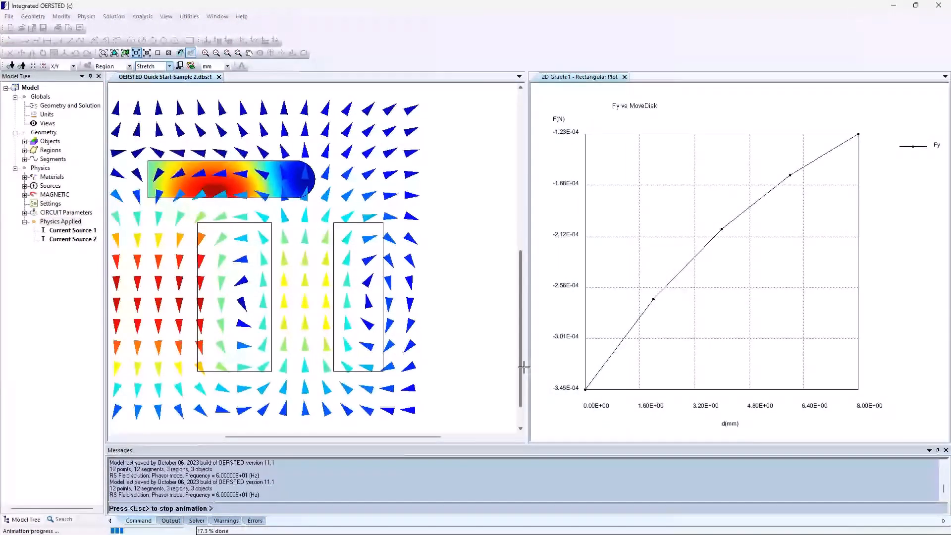
key("Escape")
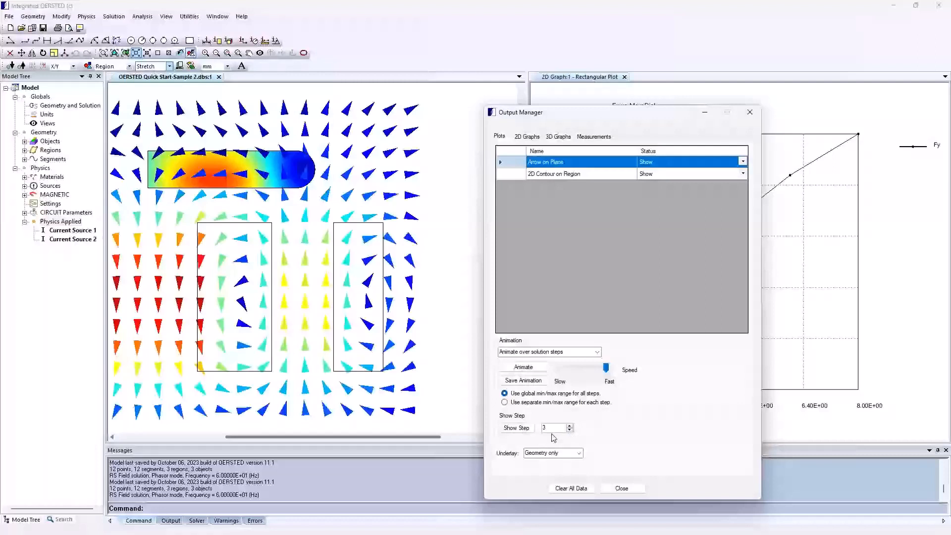
left_click(521, 430)
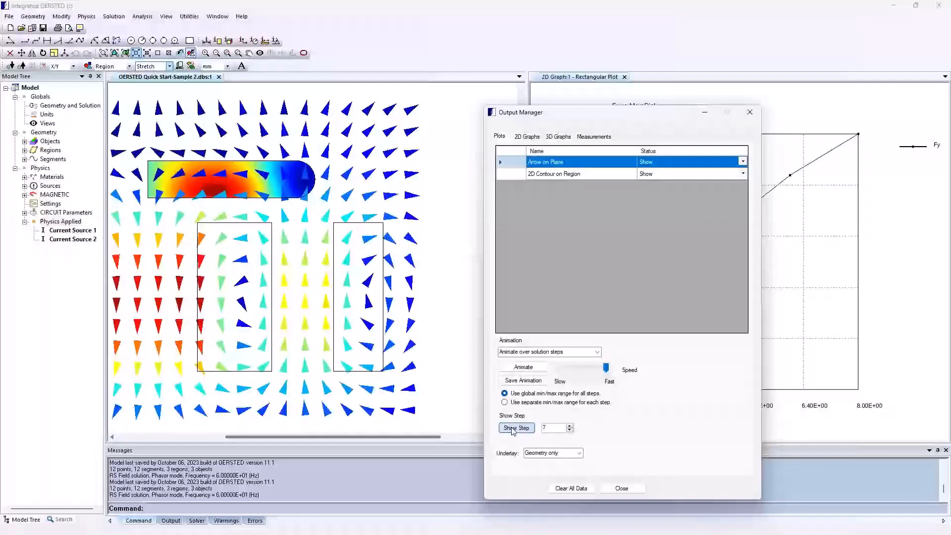
left_click(512, 429)
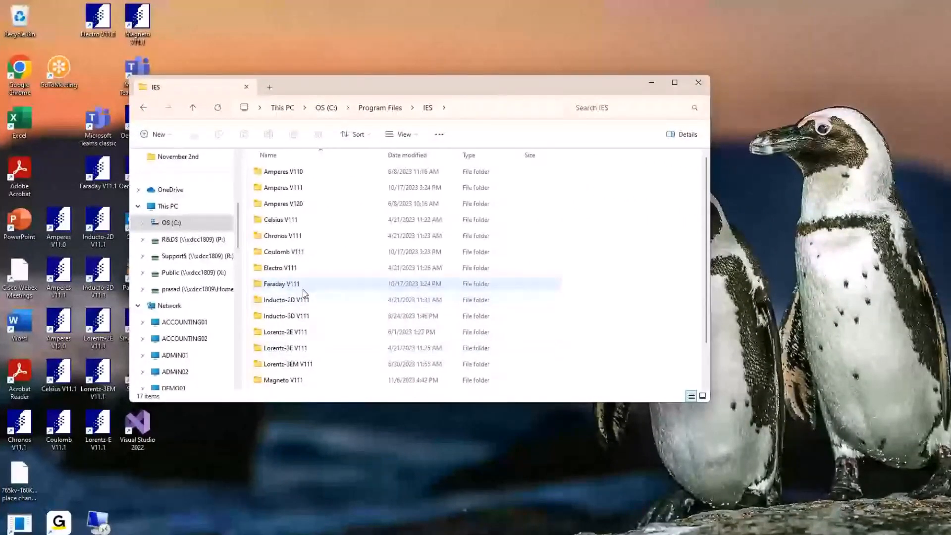
In File Explorer, run IES.exe from the Oersted V111 program folder as administrator and decline recovering the previously open file.
scroll(305, 293, "down", 2)
left_click(299, 368)
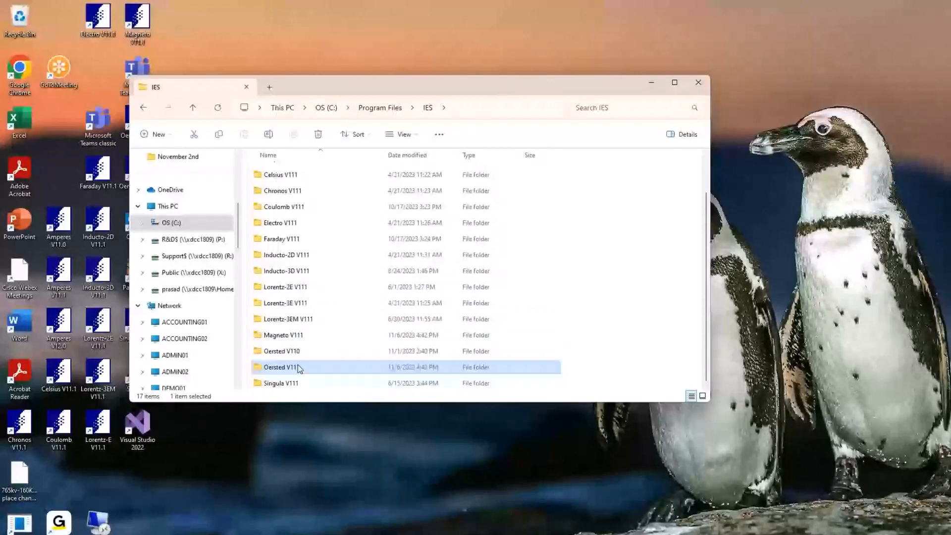
double_click(298, 367)
scroll(290, 288, "down", 10)
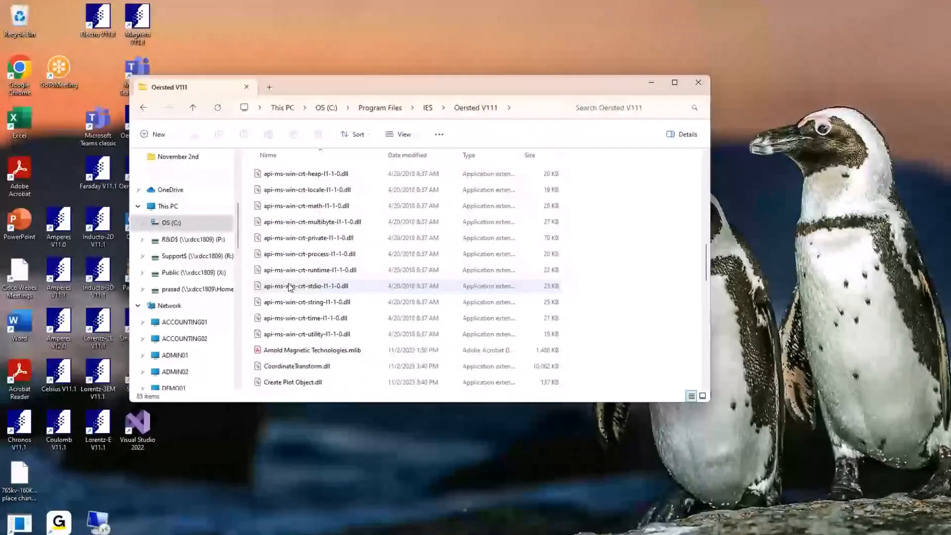
scroll(290, 288, "down", 3)
scroll(291, 288, "down", 3)
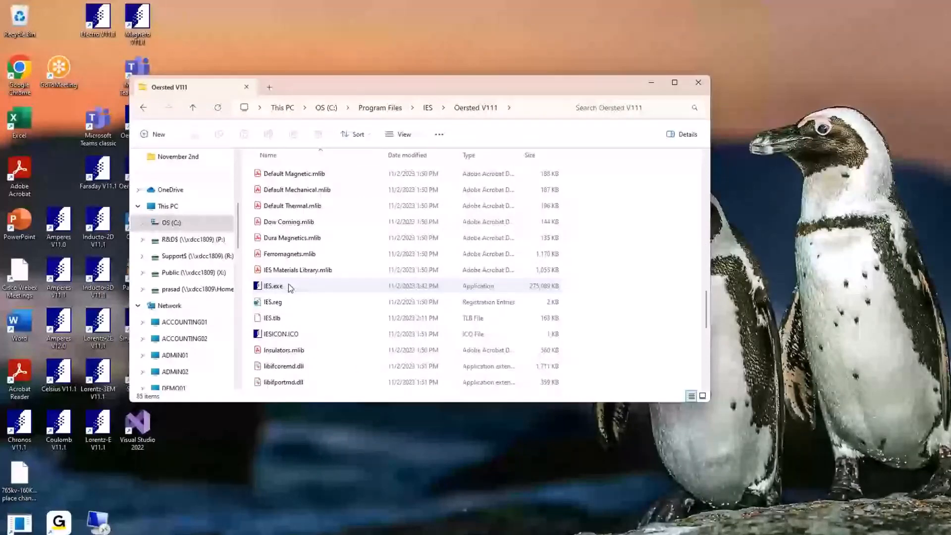
right_click(290, 288)
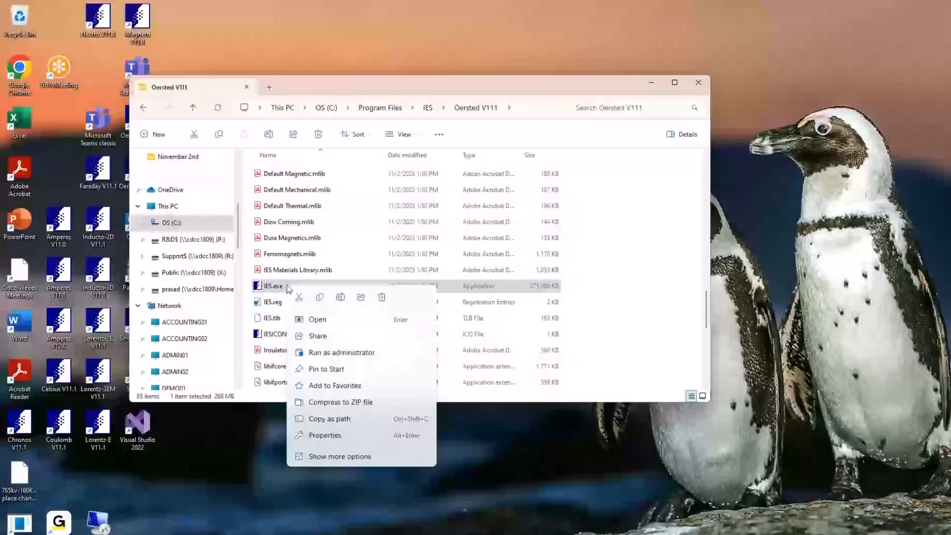
left_click(347, 352)
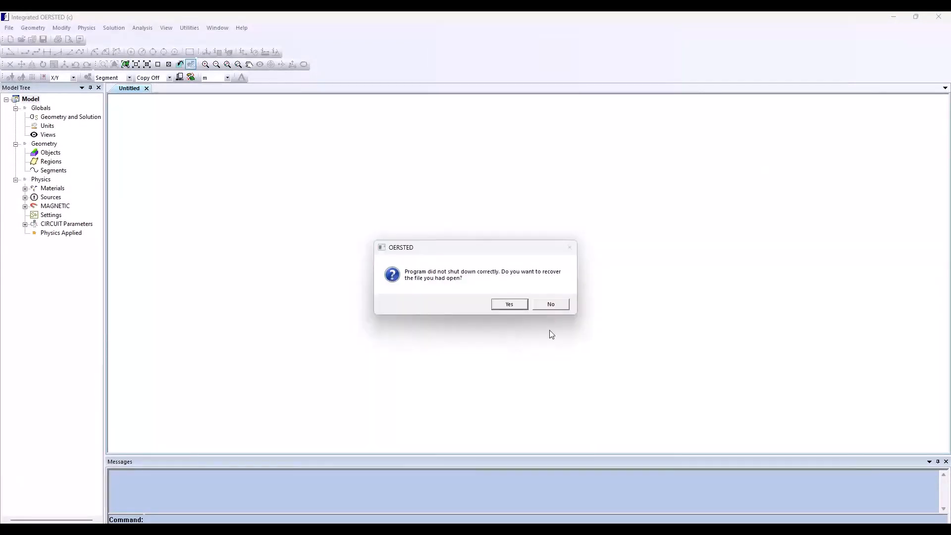
left_click(550, 305)
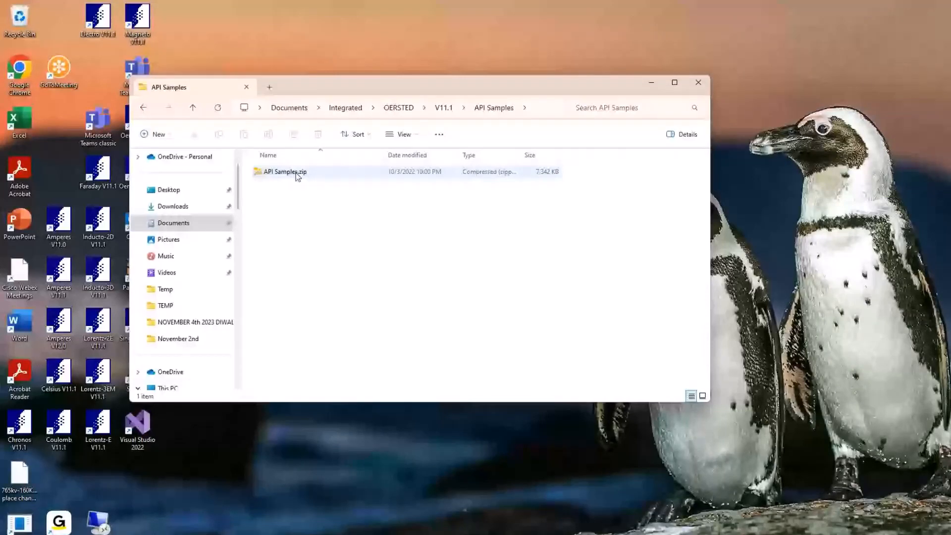
In File Explorer, extract API Samples.zip to the default API Samples destination folder.
double_click(297, 173)
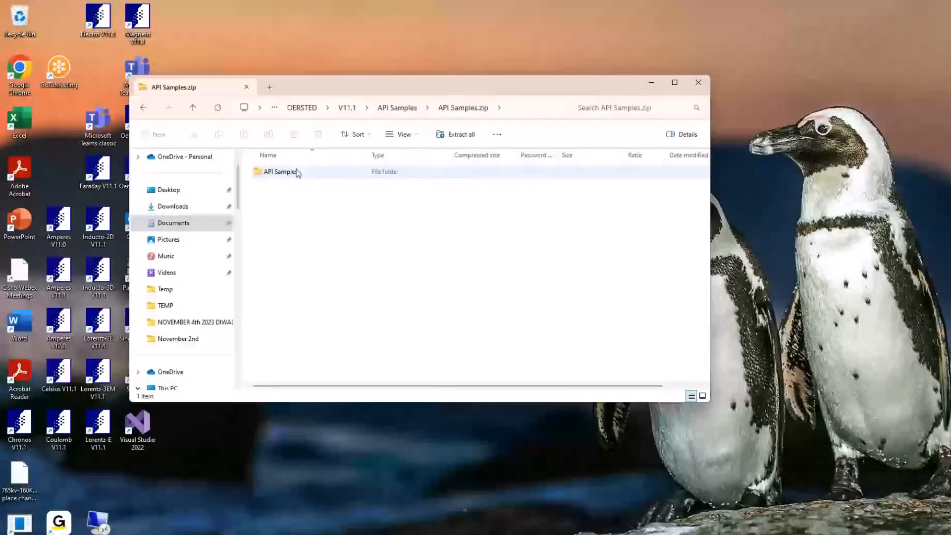
left_click(461, 135)
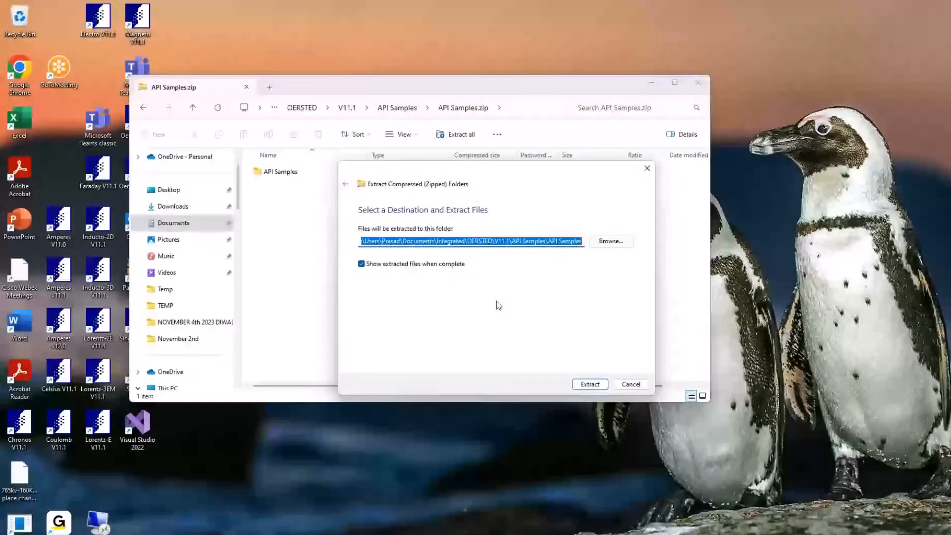
left_click(590, 386)
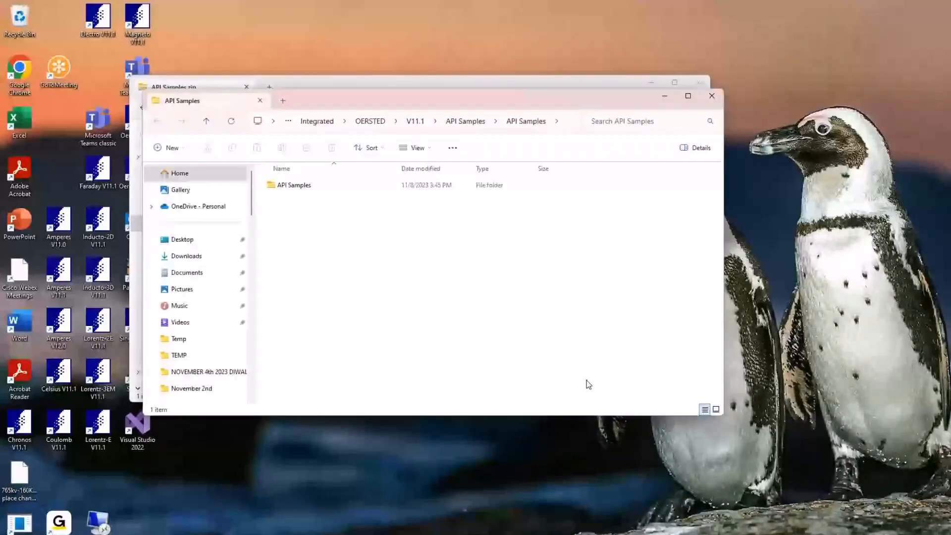
Open the workbook MAGNETO-OERSTED - Quick Electromagnet.xlsm from the Excel folder of the extracted API Samples.
double_click(309, 179)
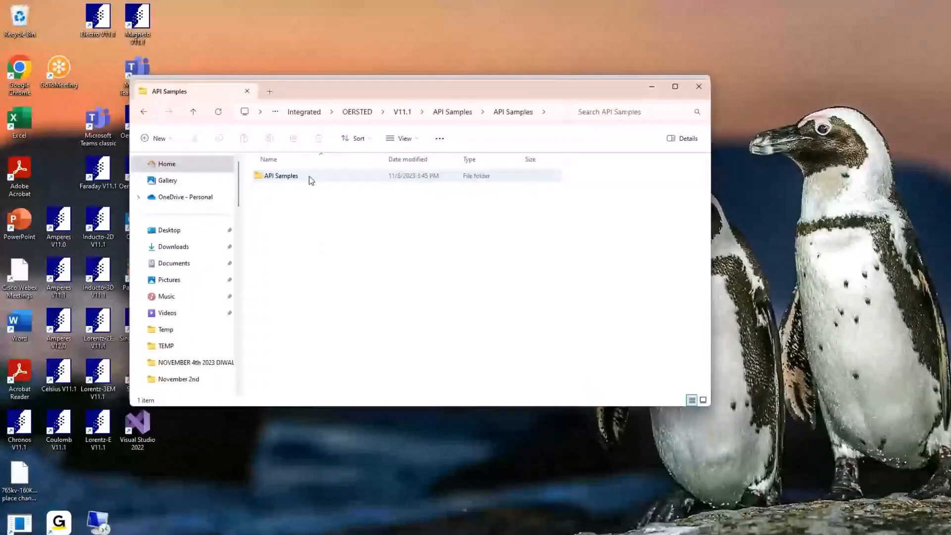
double_click(310, 177)
double_click(309, 177)
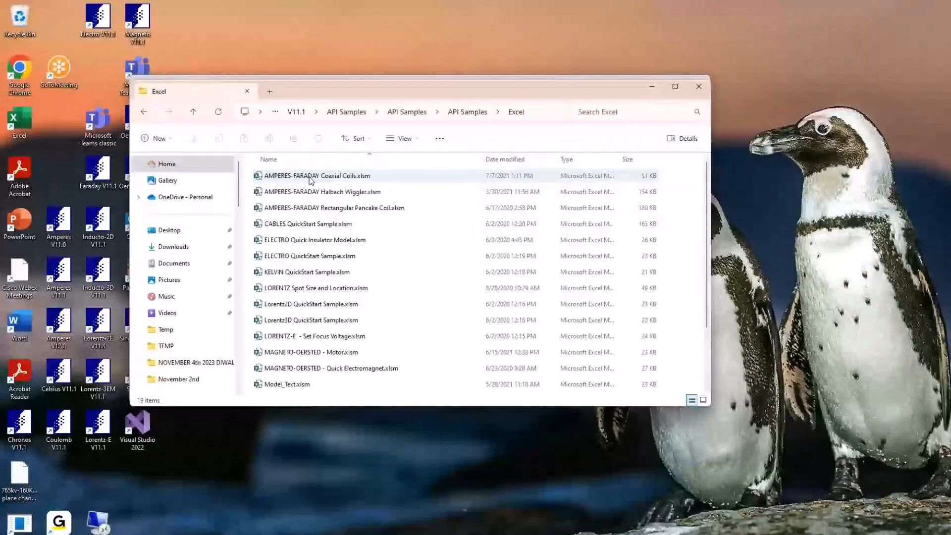
double_click(355, 368)
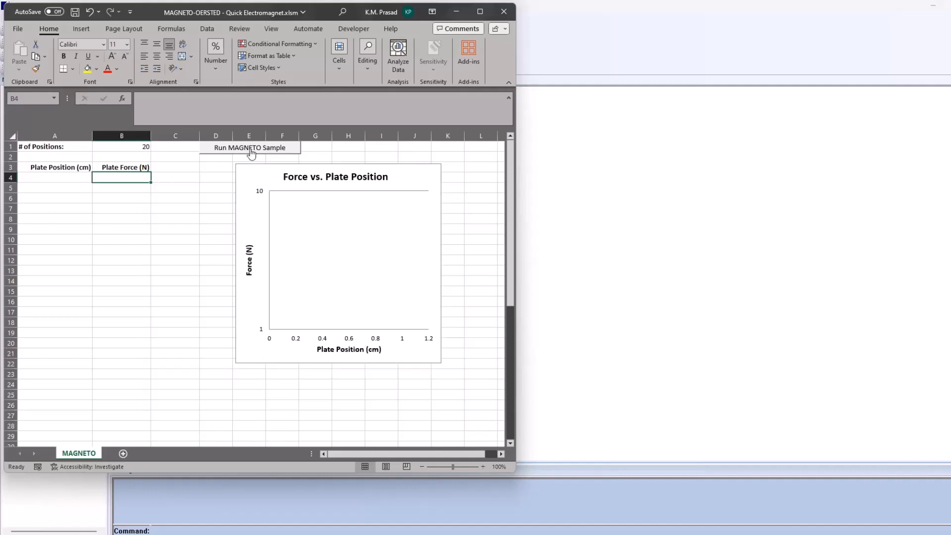
Run the MAGNETO sample macro for the plate positions in Excel and minimize the workbook to show the OERSTED model.
left_click(251, 148)
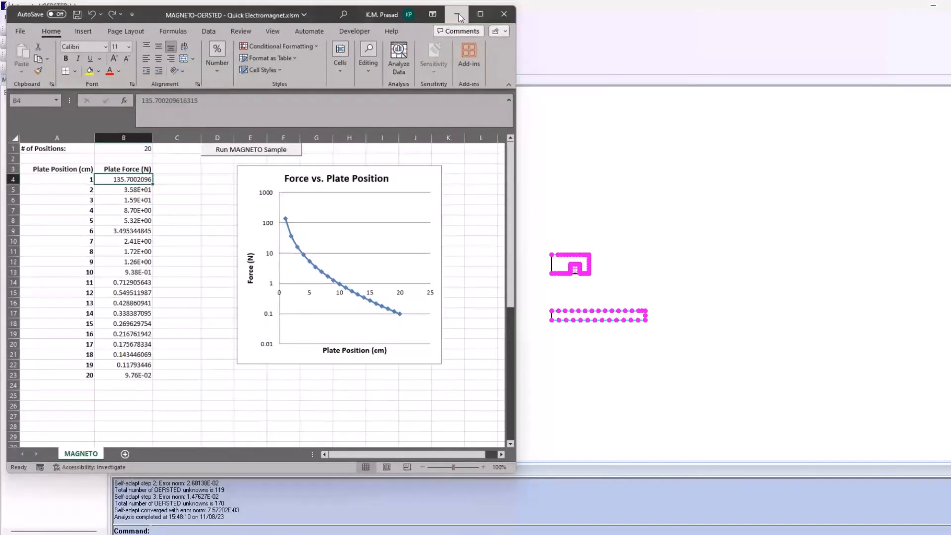
left_click(457, 12)
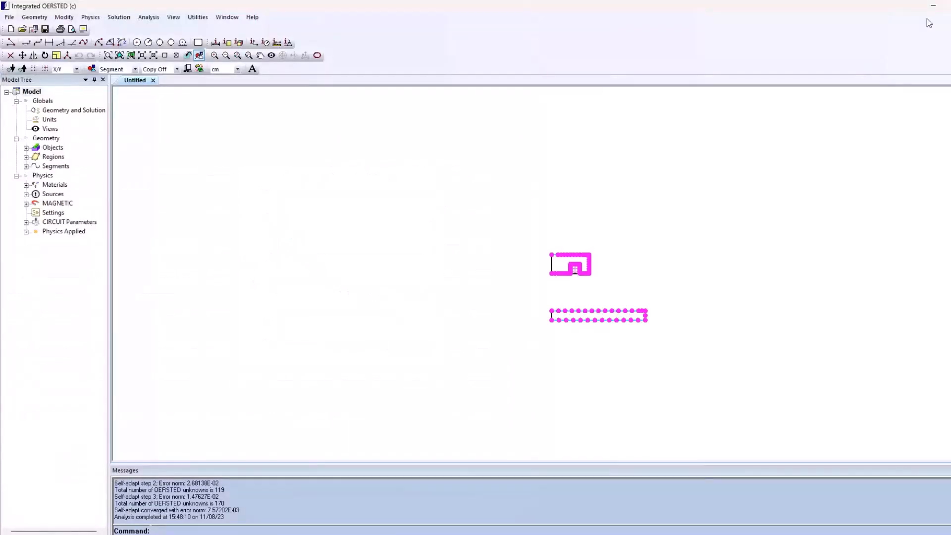